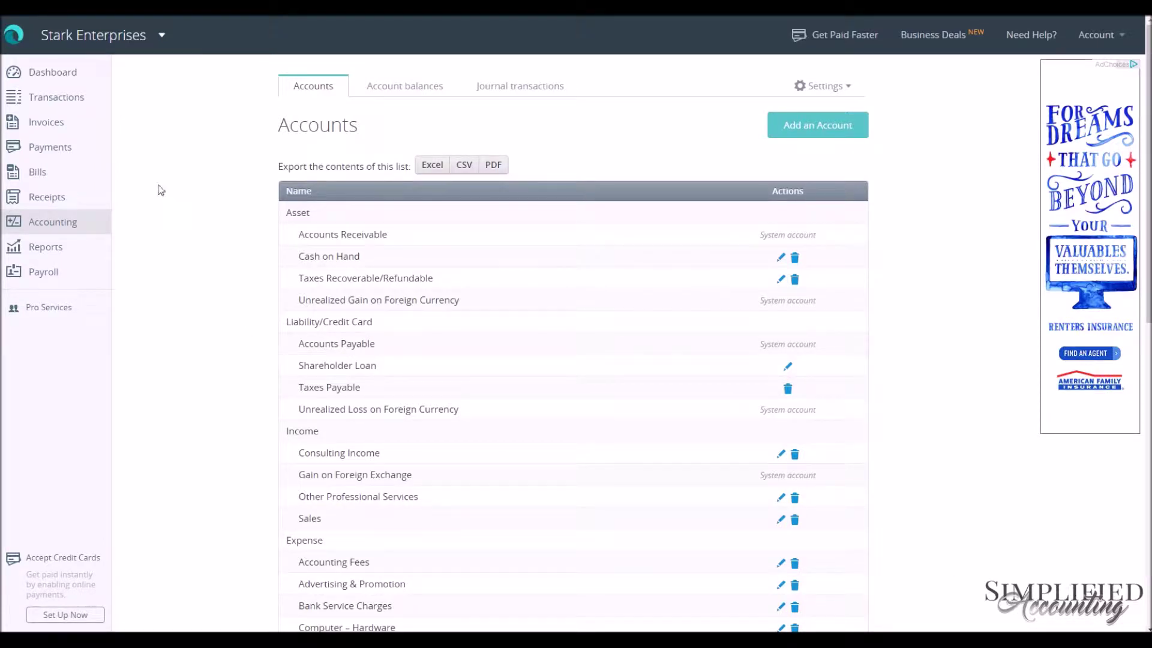
Step: Reload the chart of accounts page and scroll through the account list
{"action": "left_click", "coordinate": [80, 231]}
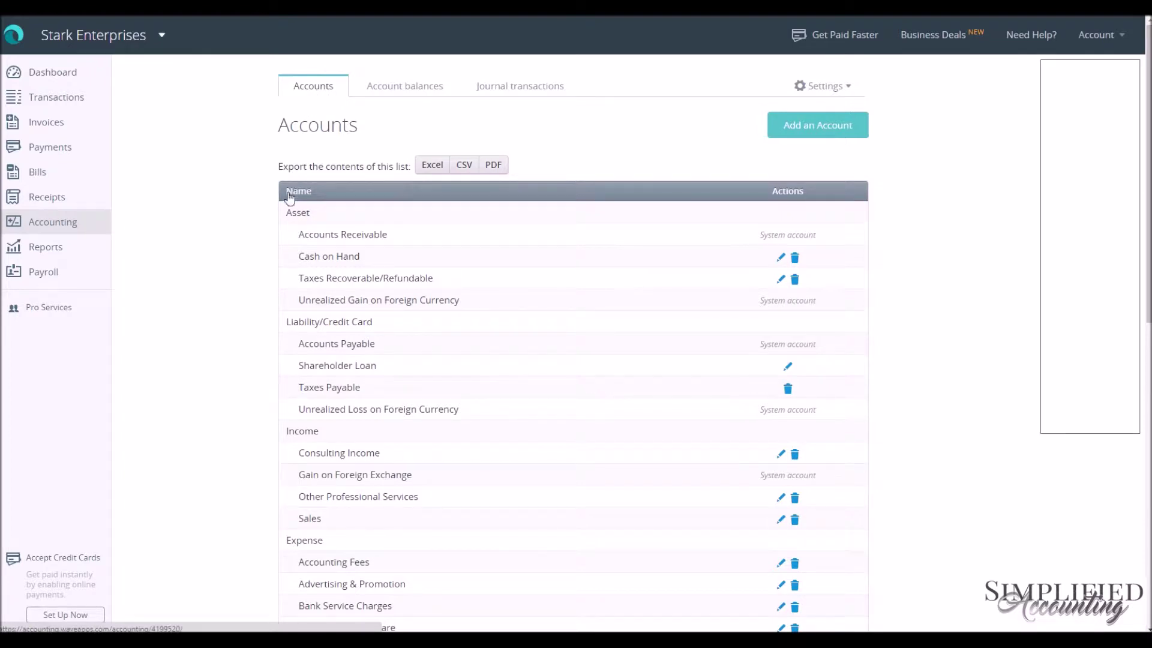
{"action": "scroll", "coordinate": [230, 214], "scroll_direction": "down", "scroll_amount": 1}
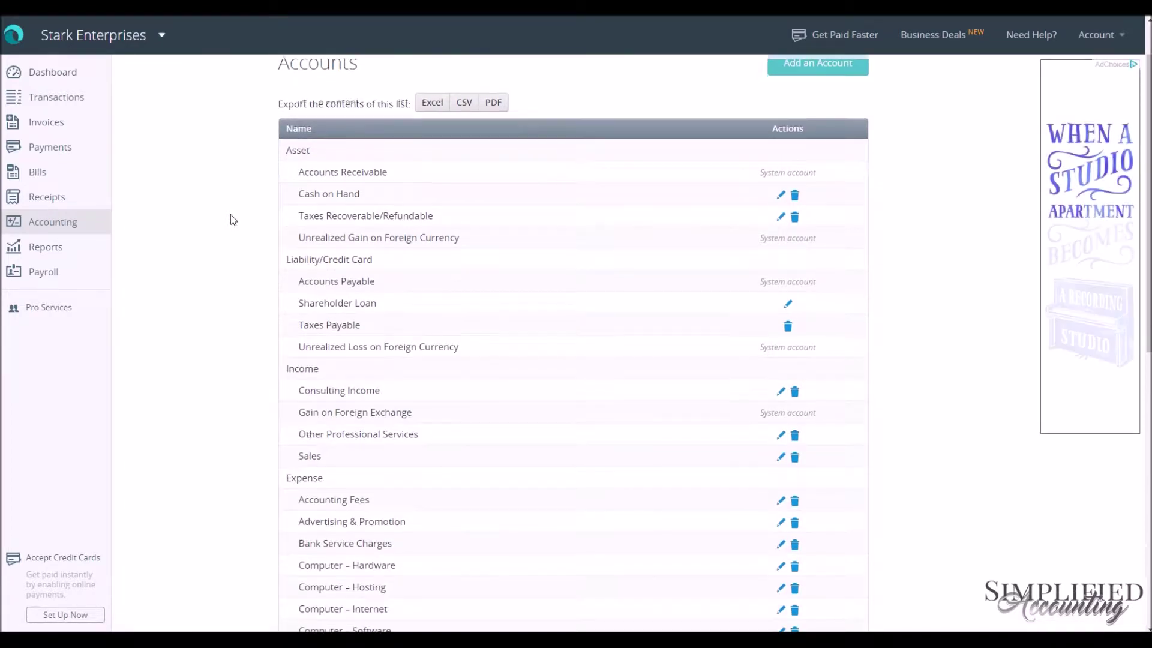
{"action": "scroll", "coordinate": [231, 215], "scroll_direction": "down", "scroll_amount": 4}
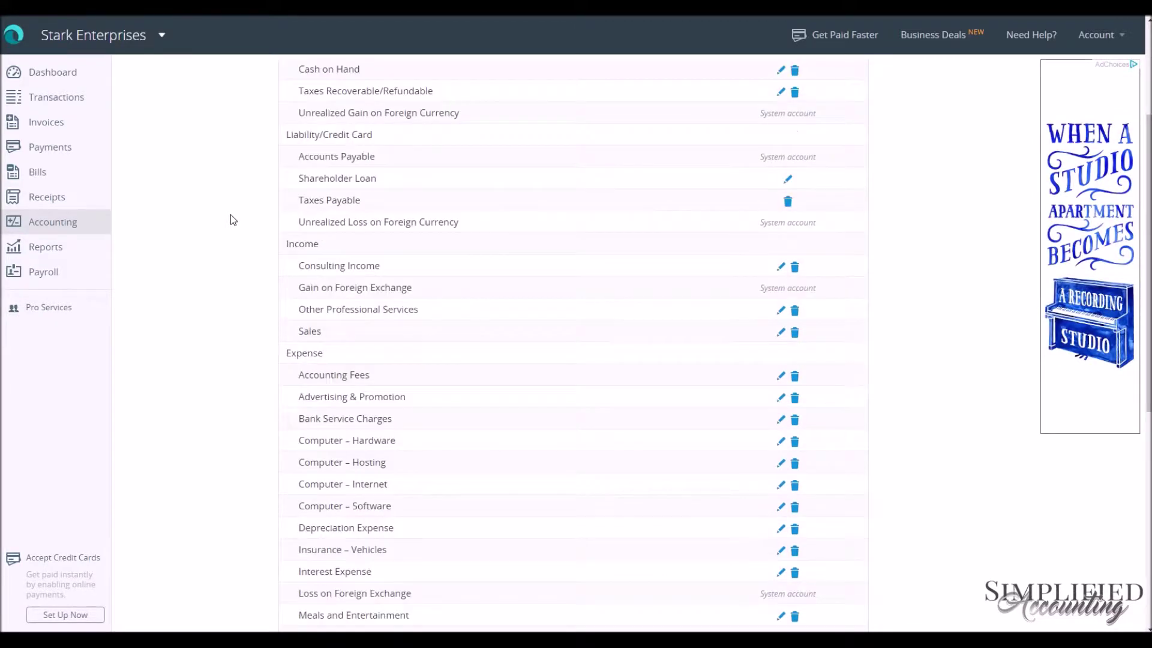
{"action": "scroll", "coordinate": [234, 221], "scroll_direction": "down", "scroll_amount": 1}
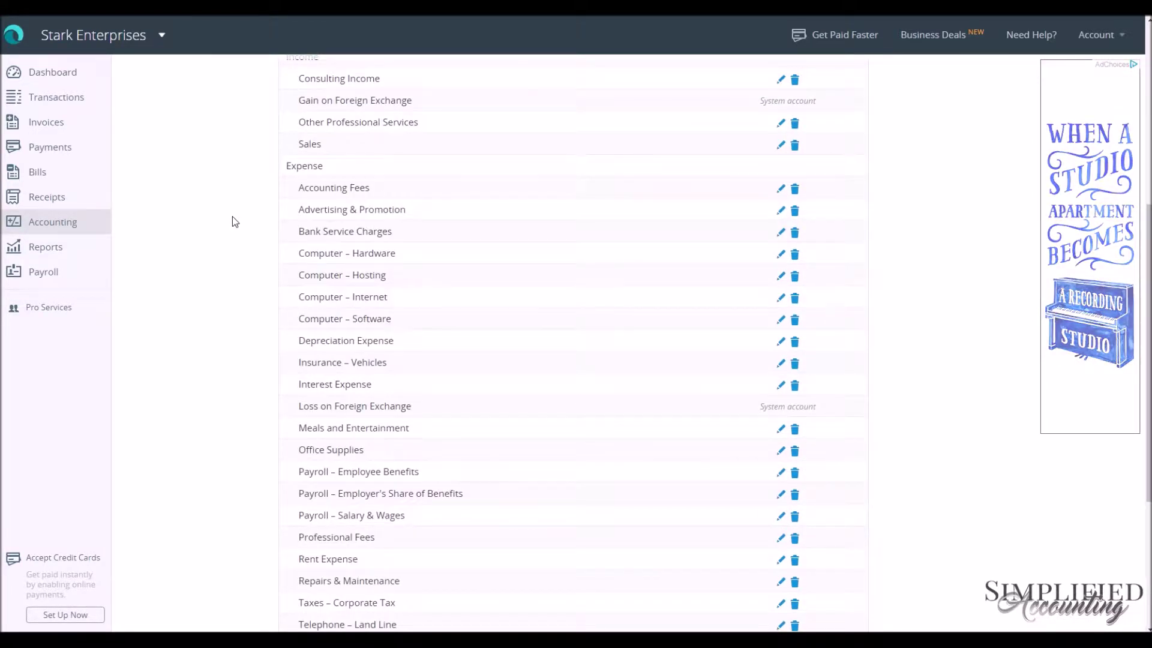
{"action": "scroll", "coordinate": [234, 221], "scroll_direction": "down", "scroll_amount": 4}
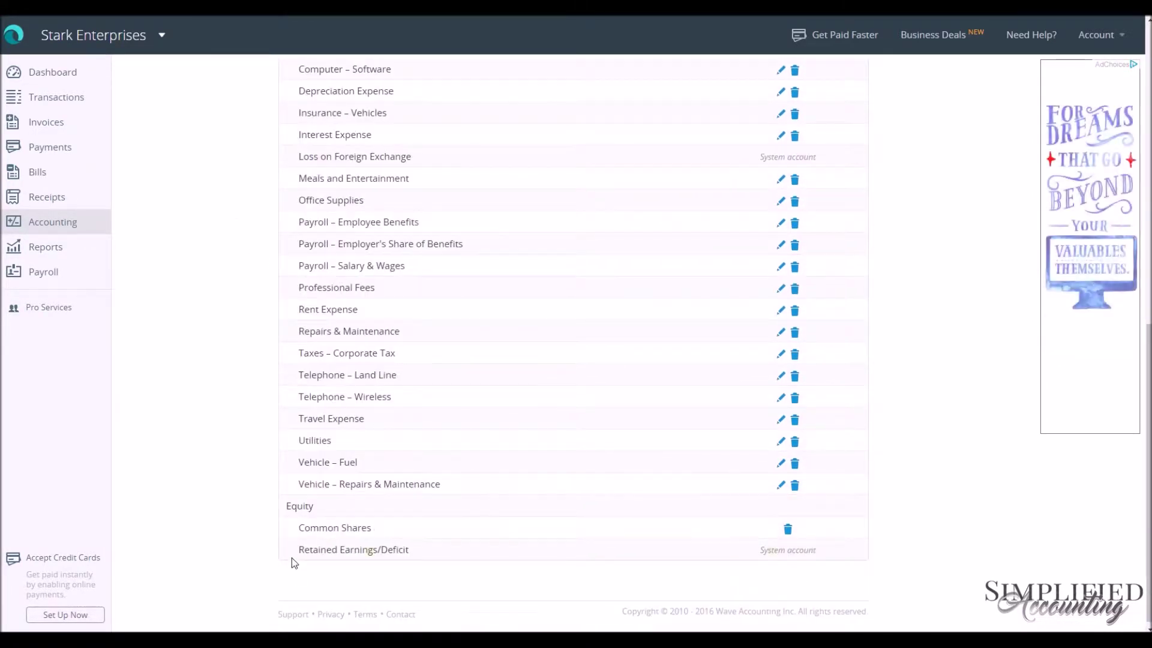
{"action": "scroll", "coordinate": [273, 494], "scroll_direction": "up", "scroll_amount": 6}
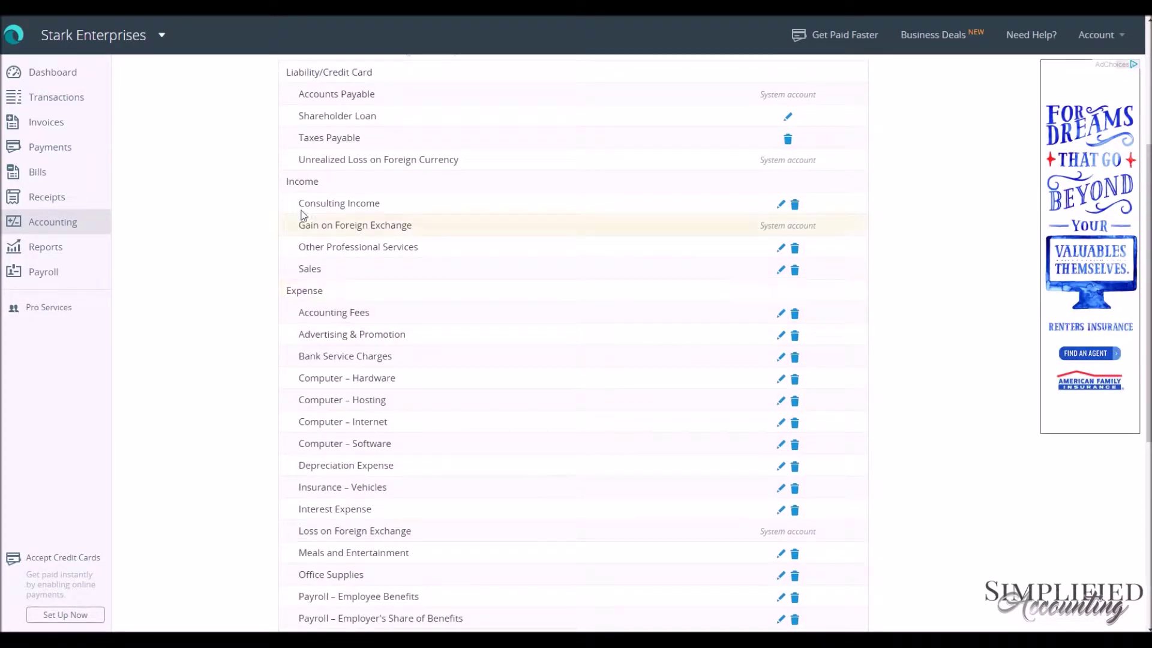
{"action": "scroll", "coordinate": [300, 221], "scroll_direction": "up", "scroll_amount": 2}
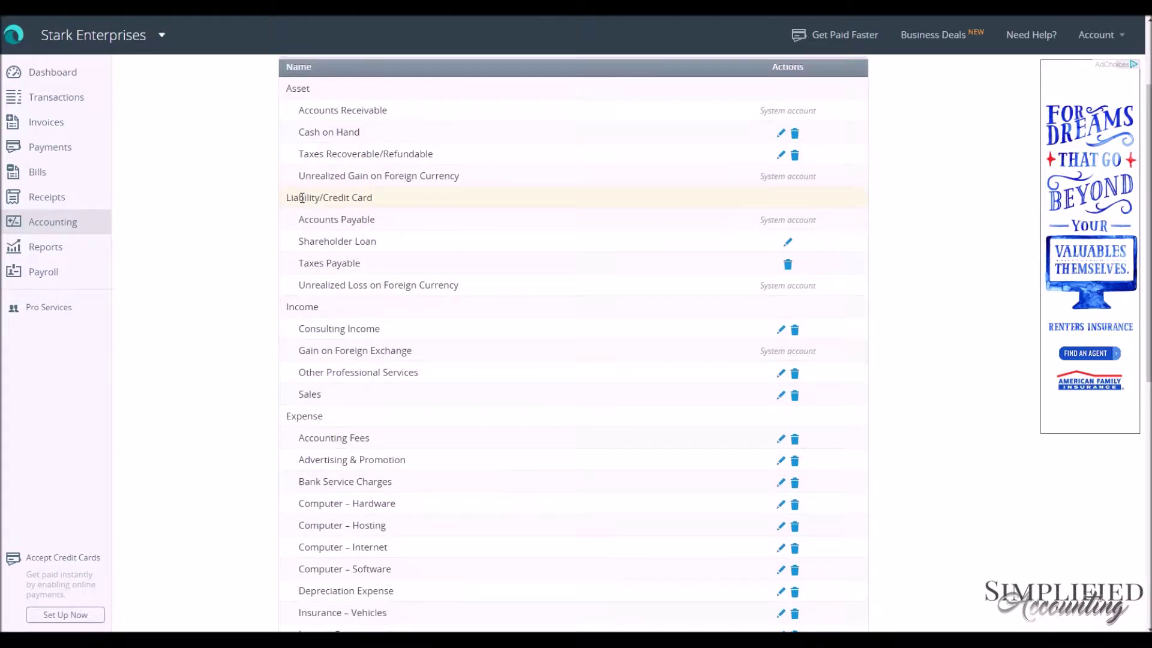
{"action": "scroll", "coordinate": [302, 198], "scroll_direction": "up", "scroll_amount": 1}
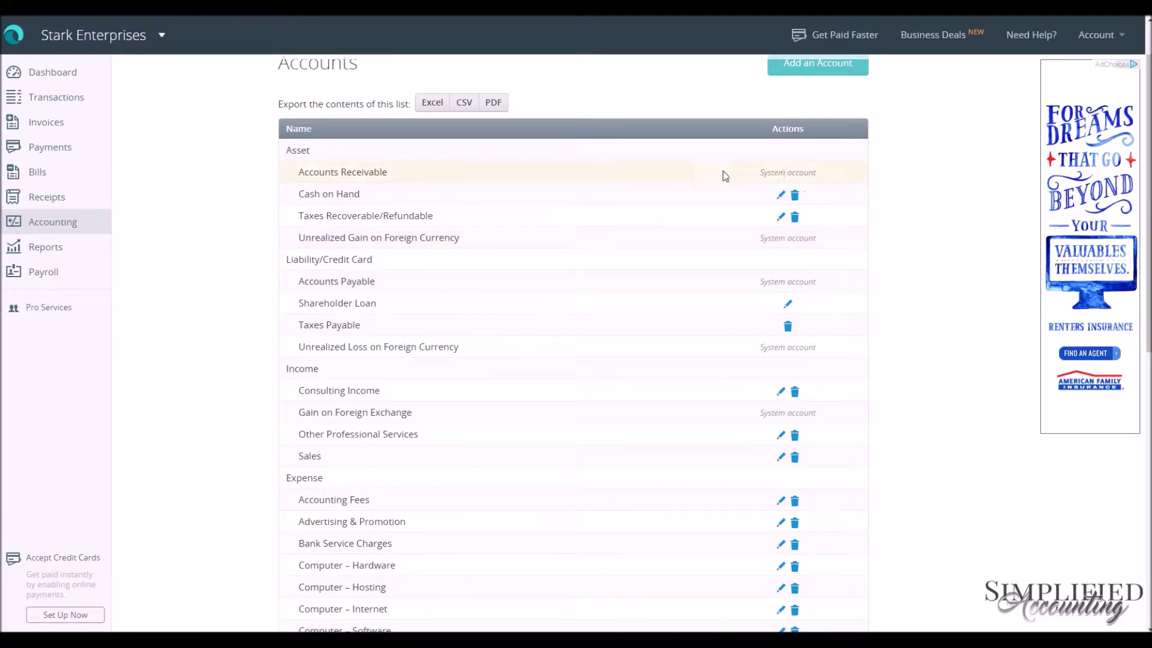
Step: Open the Cash on Hand account form and close it without changes
{"action": "left_click", "coordinate": [782, 196]}
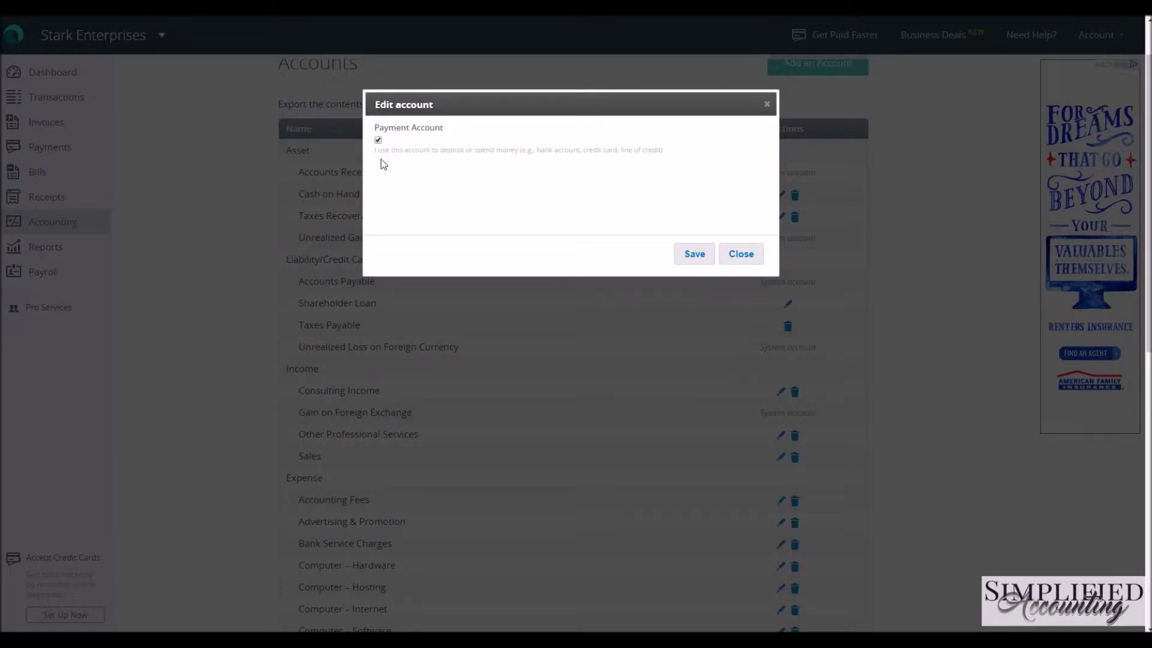
{"action": "left_click", "coordinate": [739, 255]}
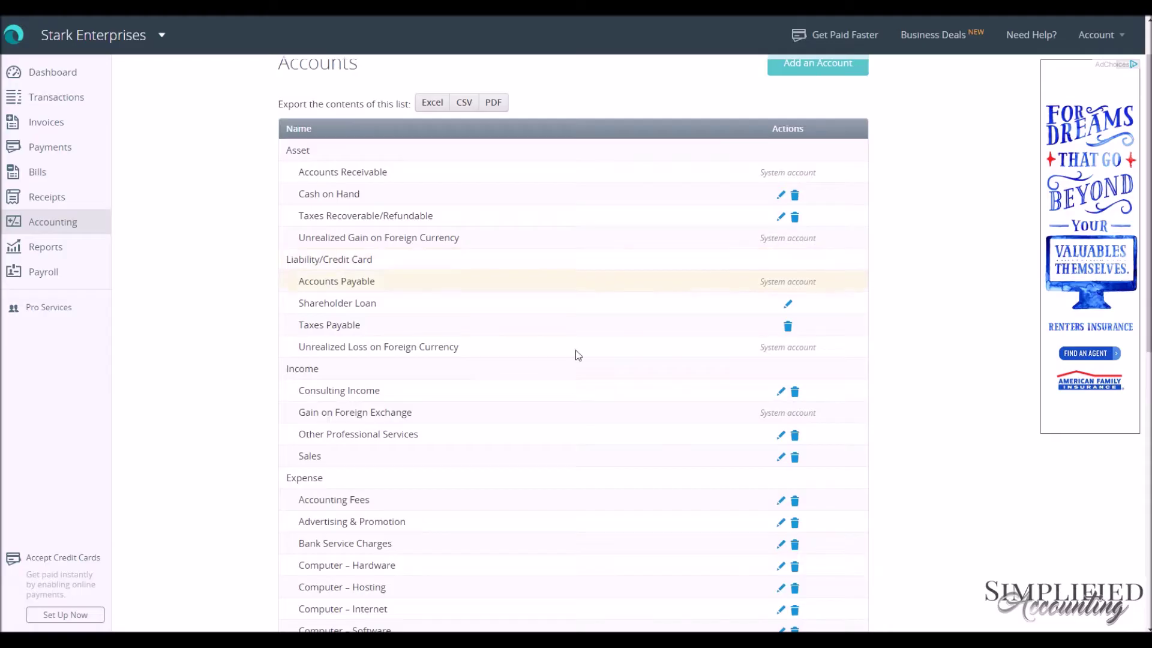
{"action": "scroll", "coordinate": [589, 367], "scroll_direction": "down", "scroll_amount": 2}
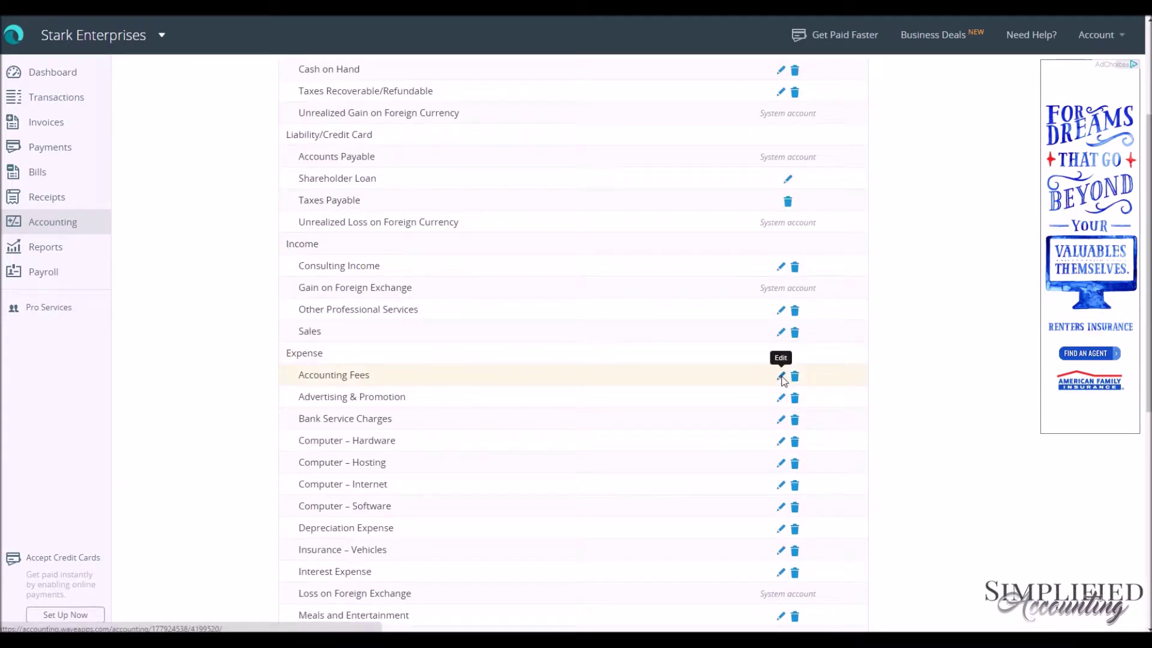
Step: Rename Accounting Fees to 'Accounting Fees + Commission' and save it
{"action": "left_click", "coordinate": [781, 377]}
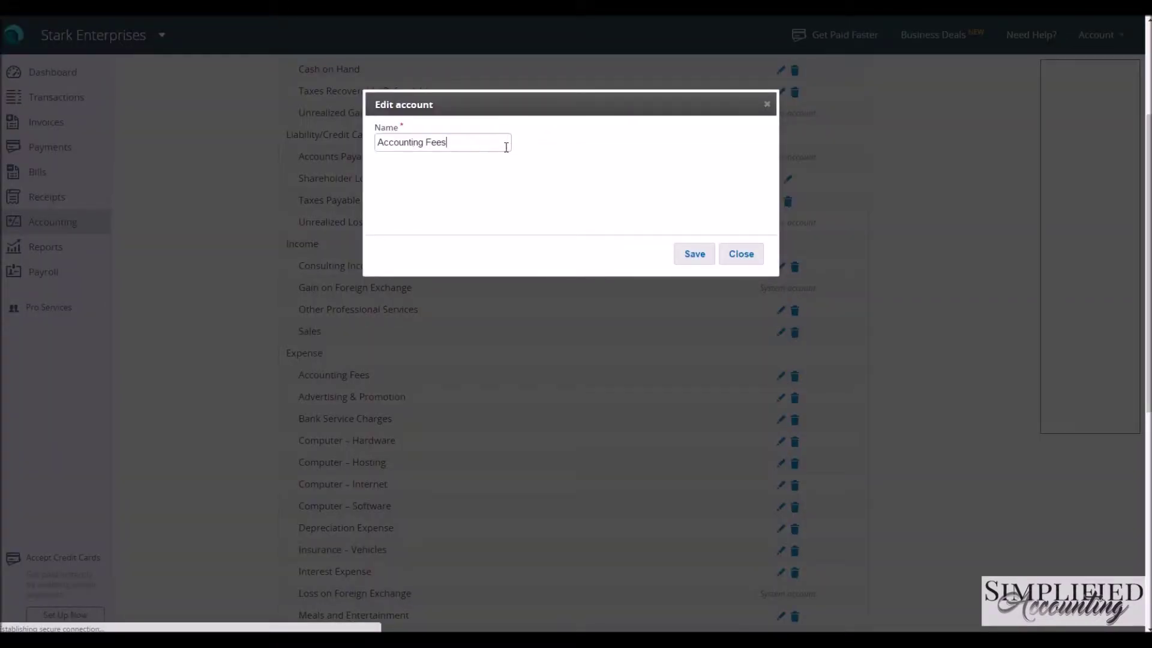
{"action": "type", "text": "+ "}
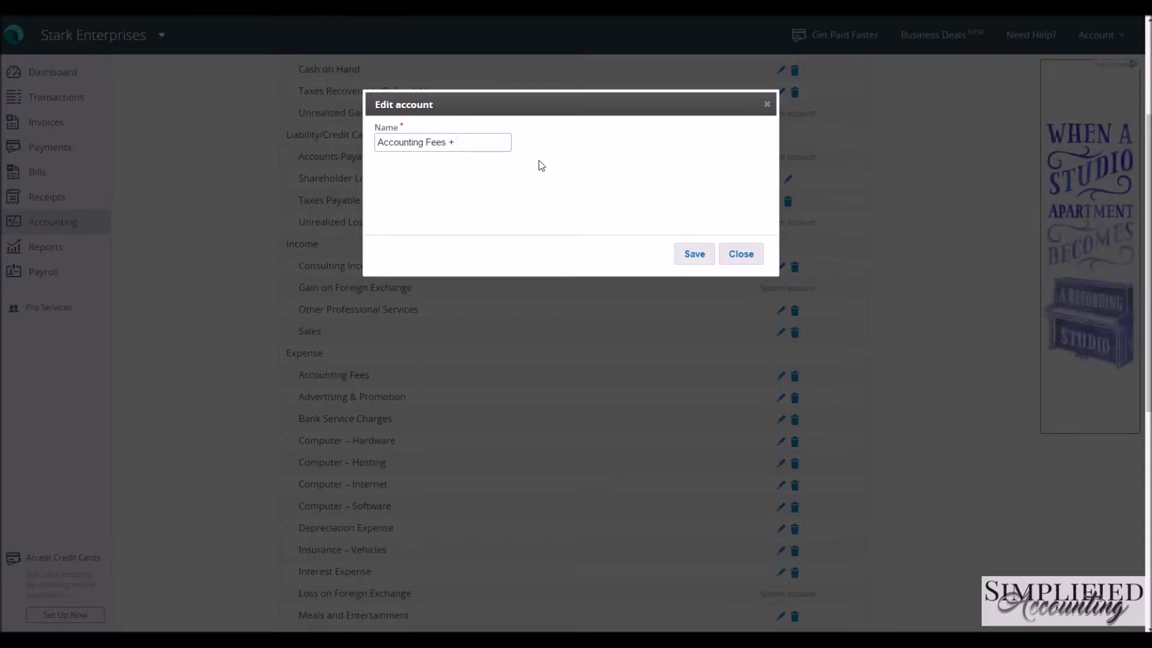
{"action": "type", "text": "Commission"}
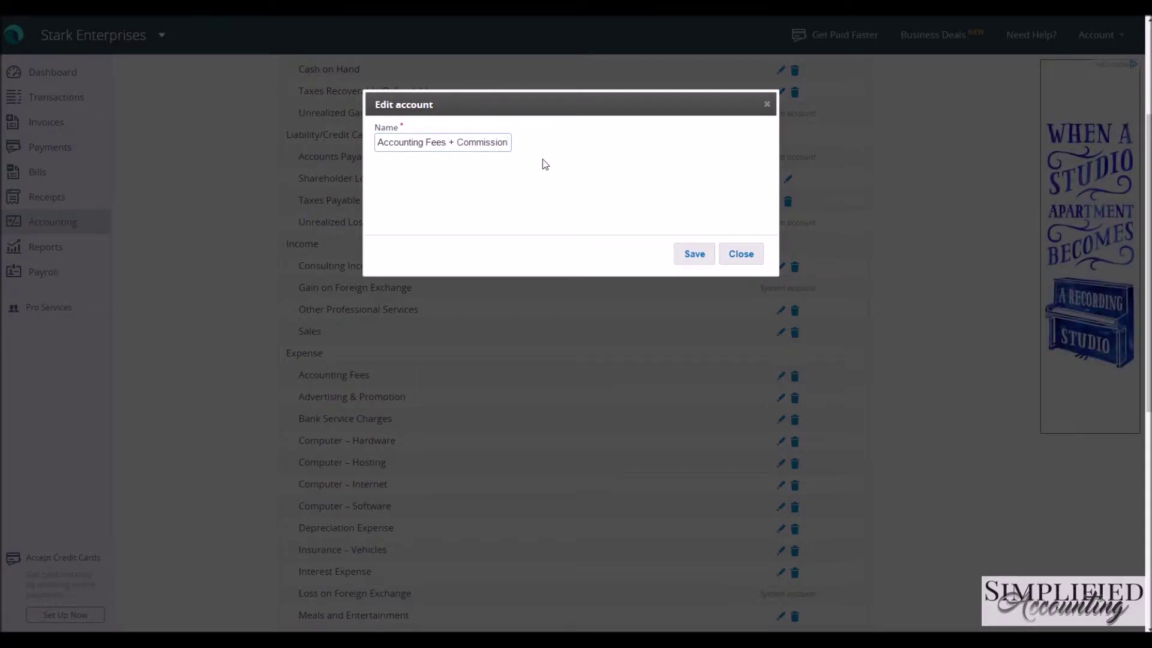
{"action": "left_click", "coordinate": [690, 255]}
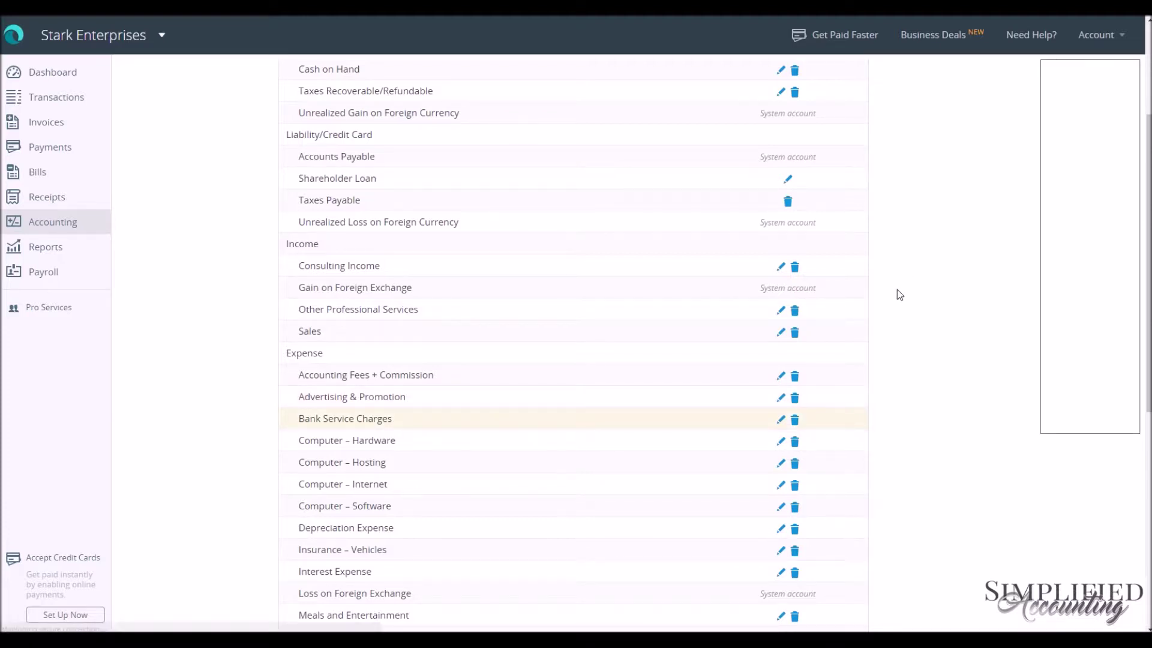
{"action": "scroll", "coordinate": [898, 292], "scroll_direction": "up", "scroll_amount": 3}
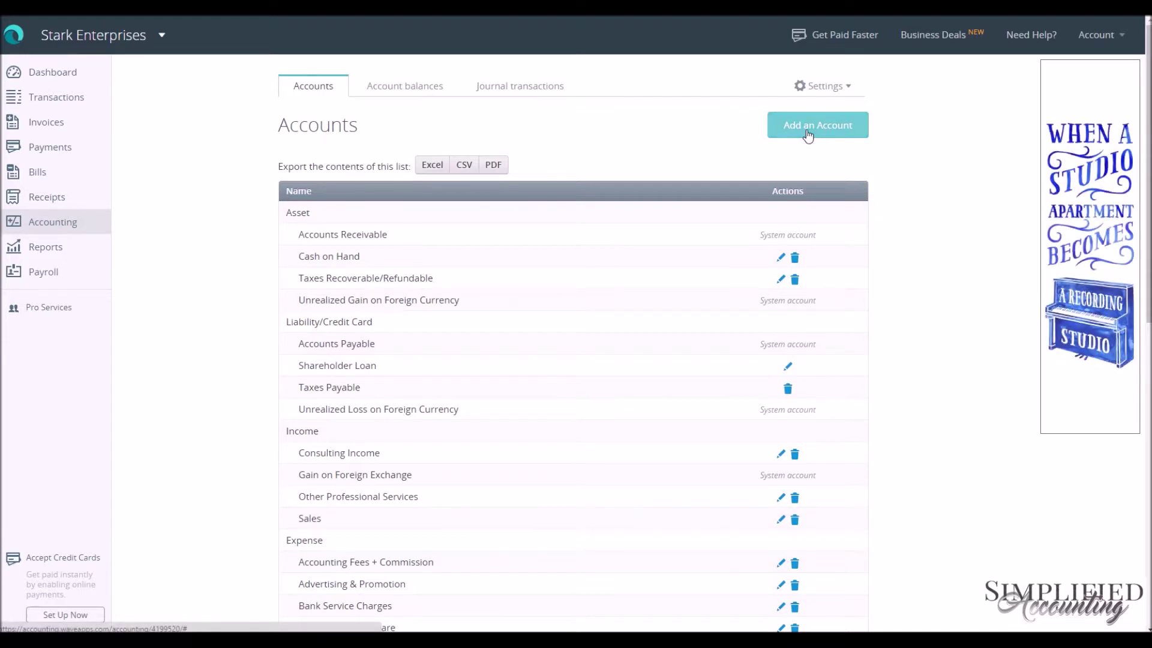
Step: Add an account under Expense > Computers/Communication as type Other Computer & Communication
{"action": "left_click", "coordinate": [807, 131]}
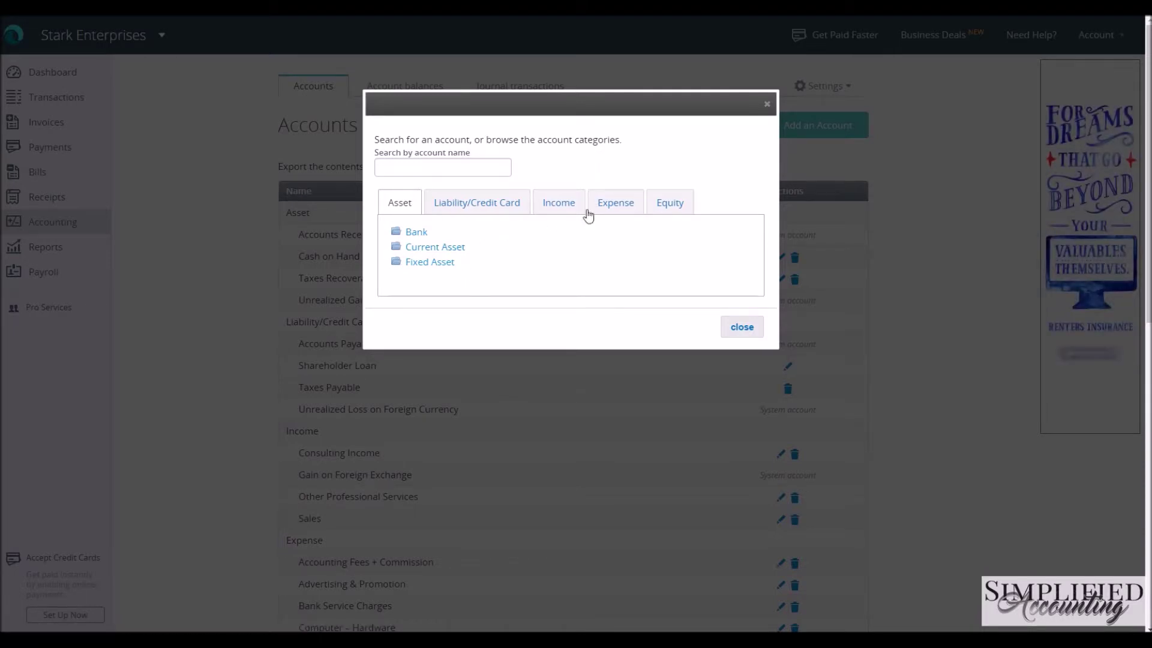
{"action": "left_click", "coordinate": [611, 207]}
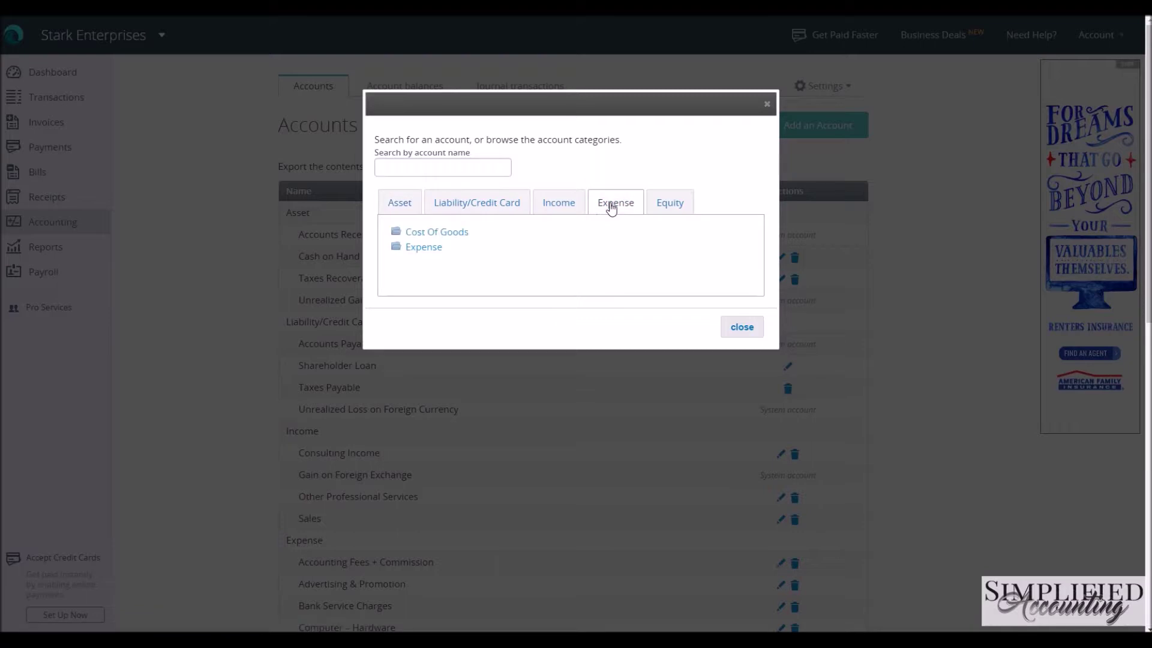
{"action": "left_click", "coordinate": [430, 249]}
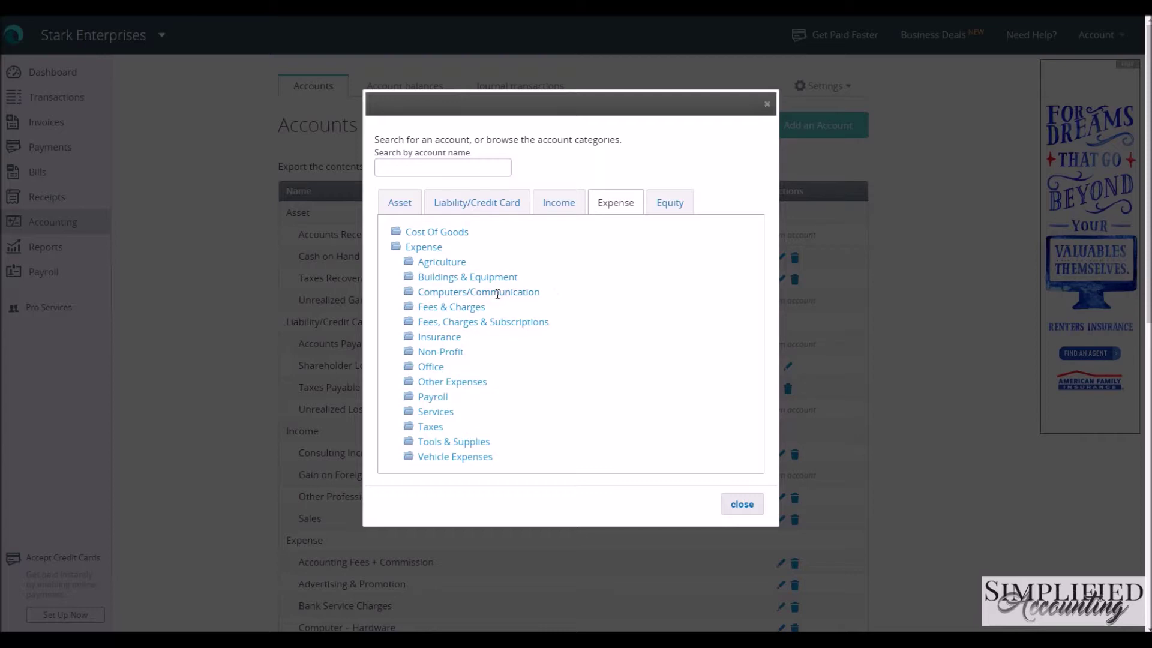
{"action": "left_click", "coordinate": [457, 292]}
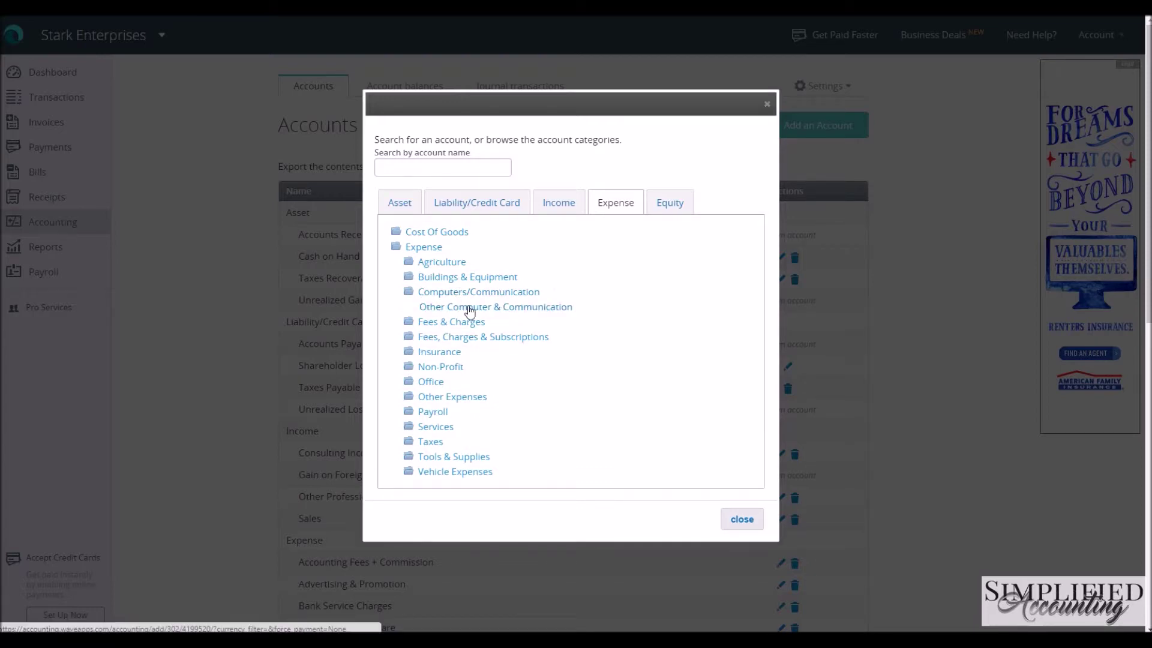
{"action": "left_click", "coordinate": [470, 308]}
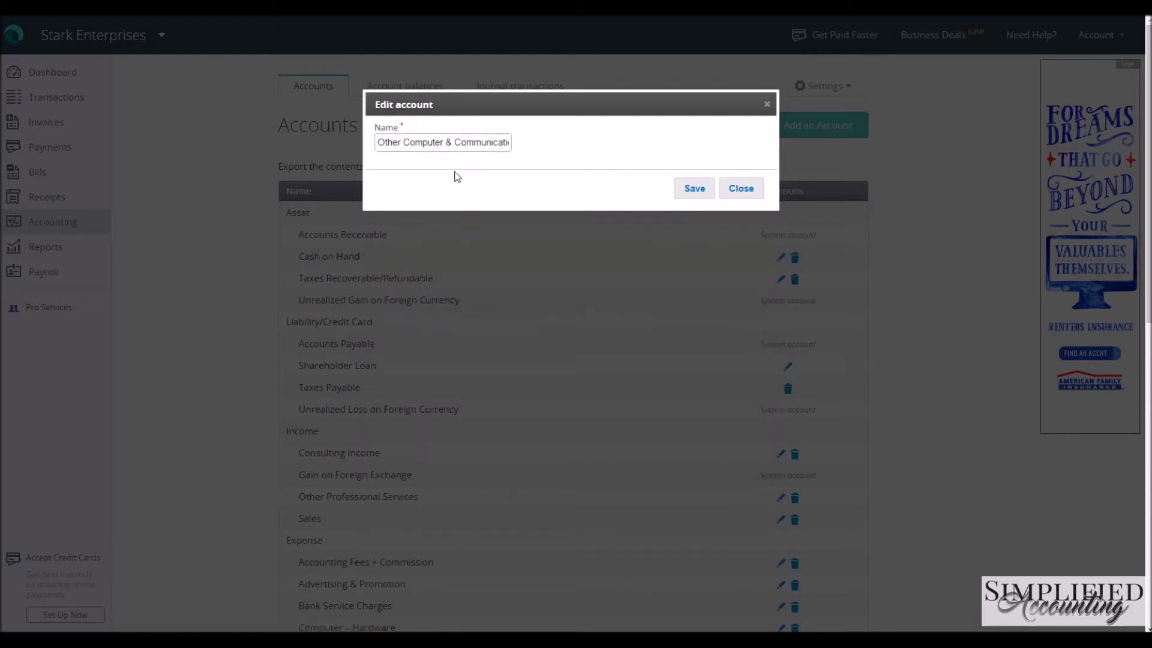
Step: Replace the prefilled account name with 'Software Subscriptions' and save the account
{"action": "triple_click", "coordinate": [440, 144]}
{"action": "type", "text": "S"}
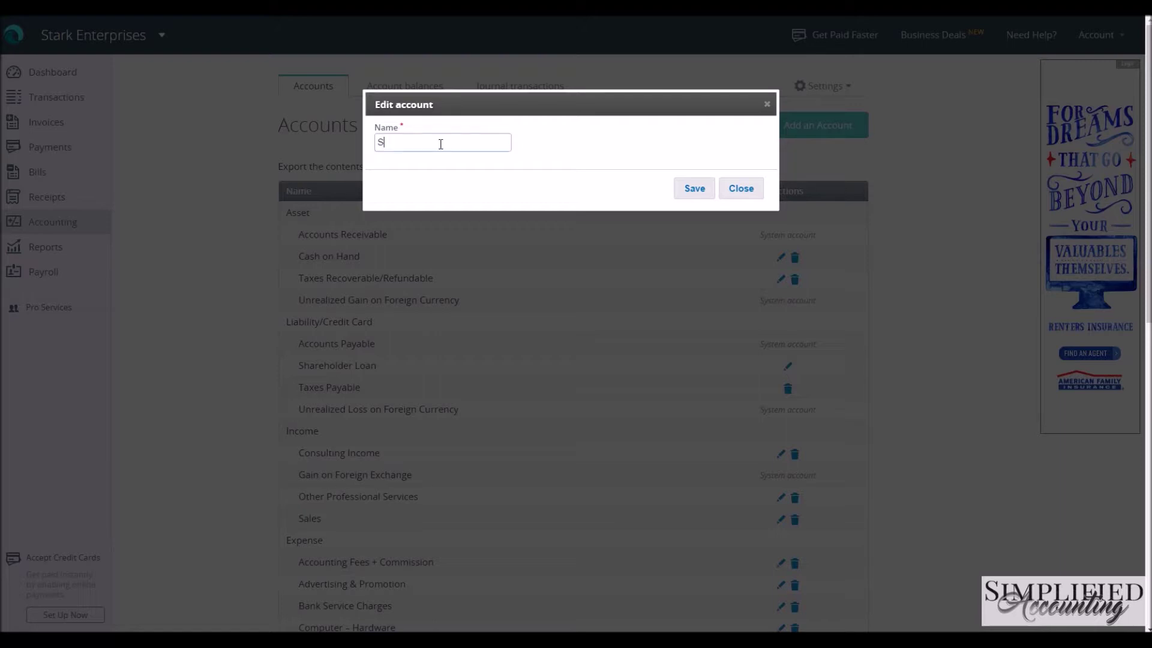
{"action": "type", "text": "oftware Subscriptions"}
{"action": "left_click", "coordinate": [695, 188]}
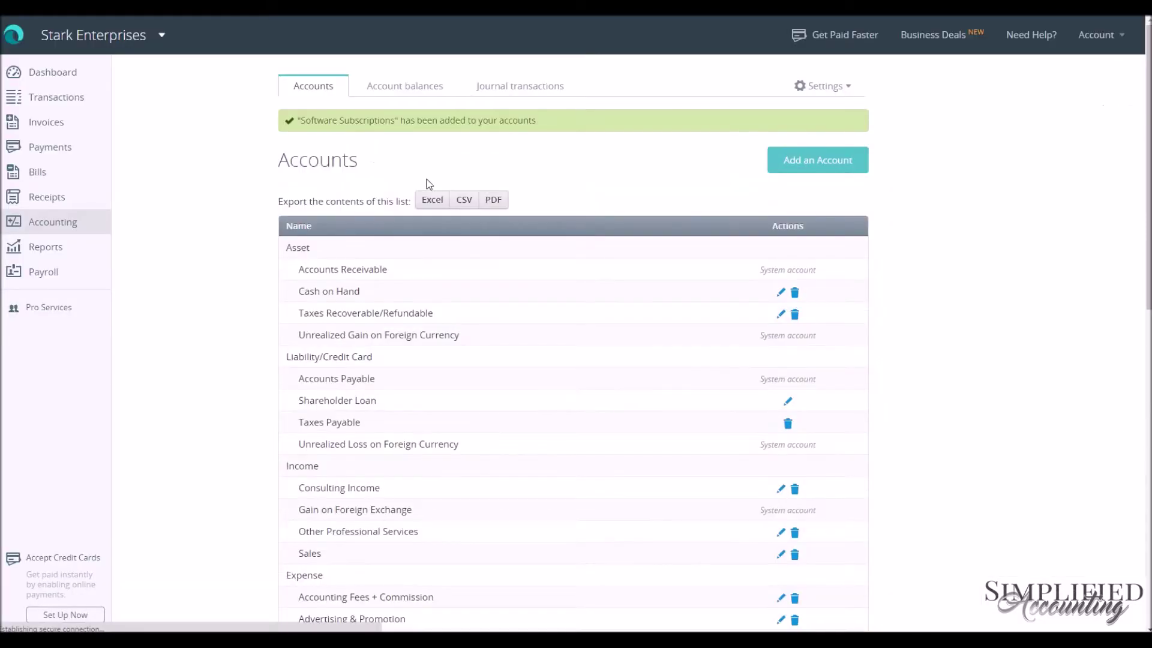
{"action": "scroll", "coordinate": [662, 414], "scroll_direction": "down", "scroll_amount": 8}
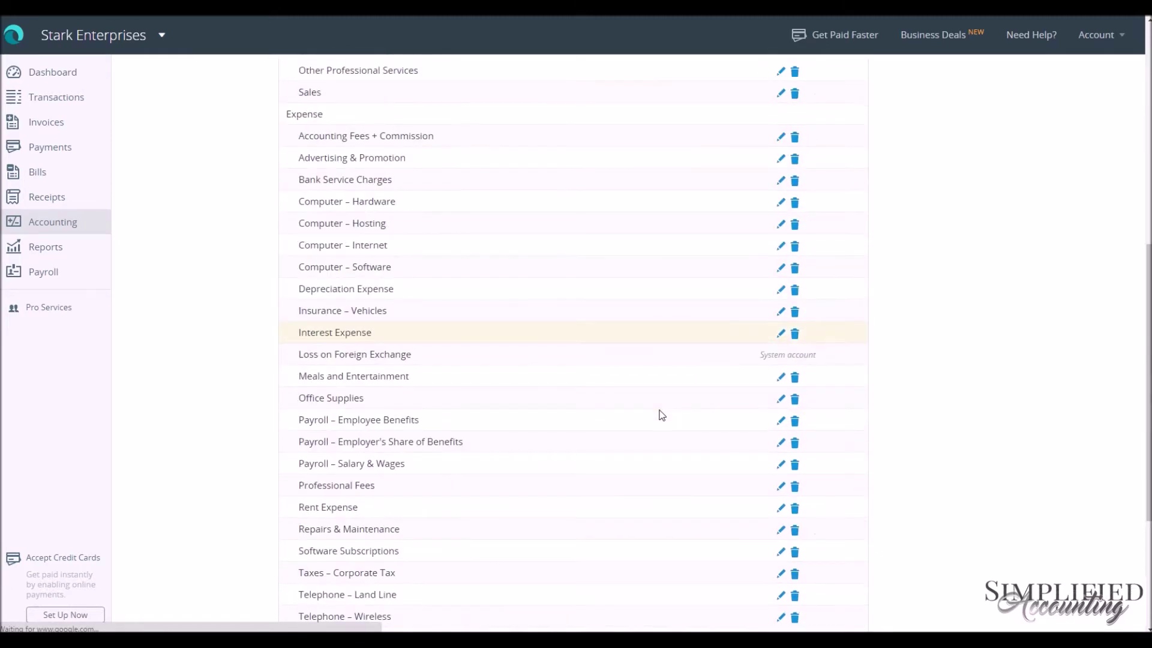
{"action": "scroll", "coordinate": [660, 414], "scroll_direction": "down", "scroll_amount": 4}
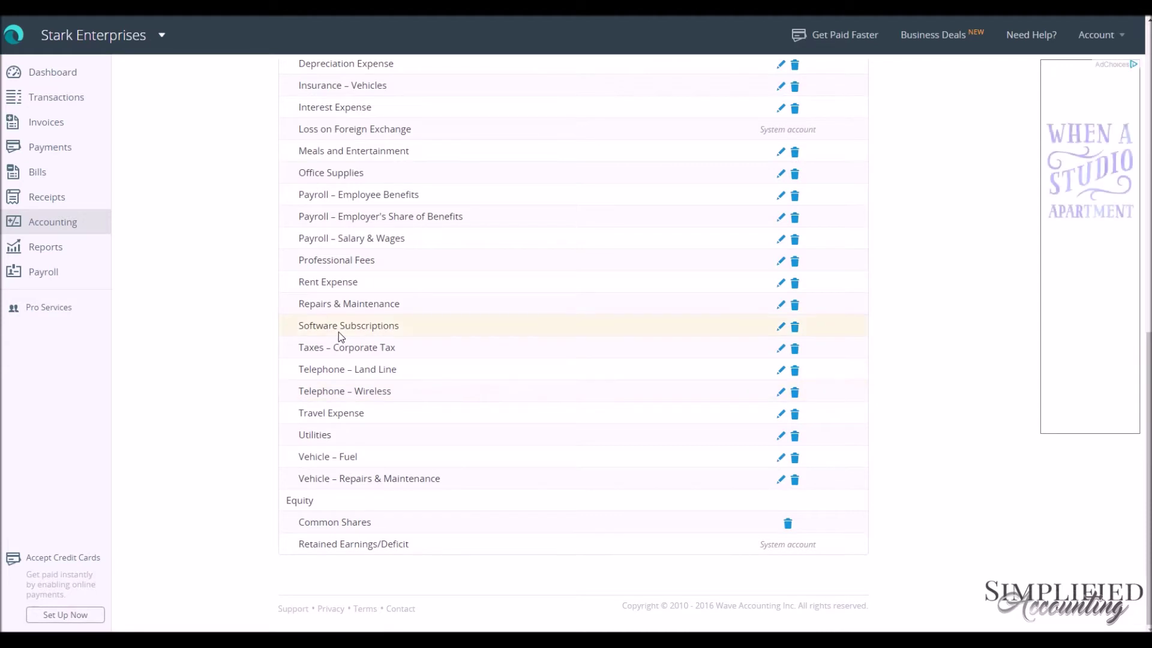
{"action": "scroll", "coordinate": [658, 390], "scroll_direction": "up", "scroll_amount": 5}
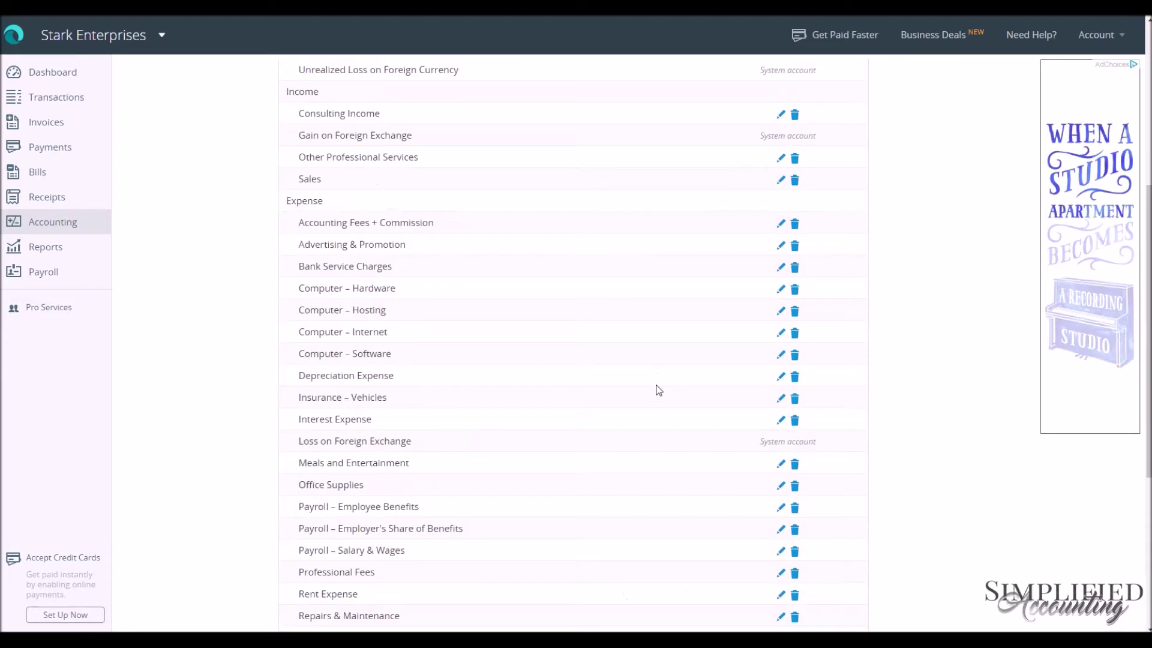
{"action": "scroll", "coordinate": [657, 390], "scroll_direction": "up", "scroll_amount": 5}
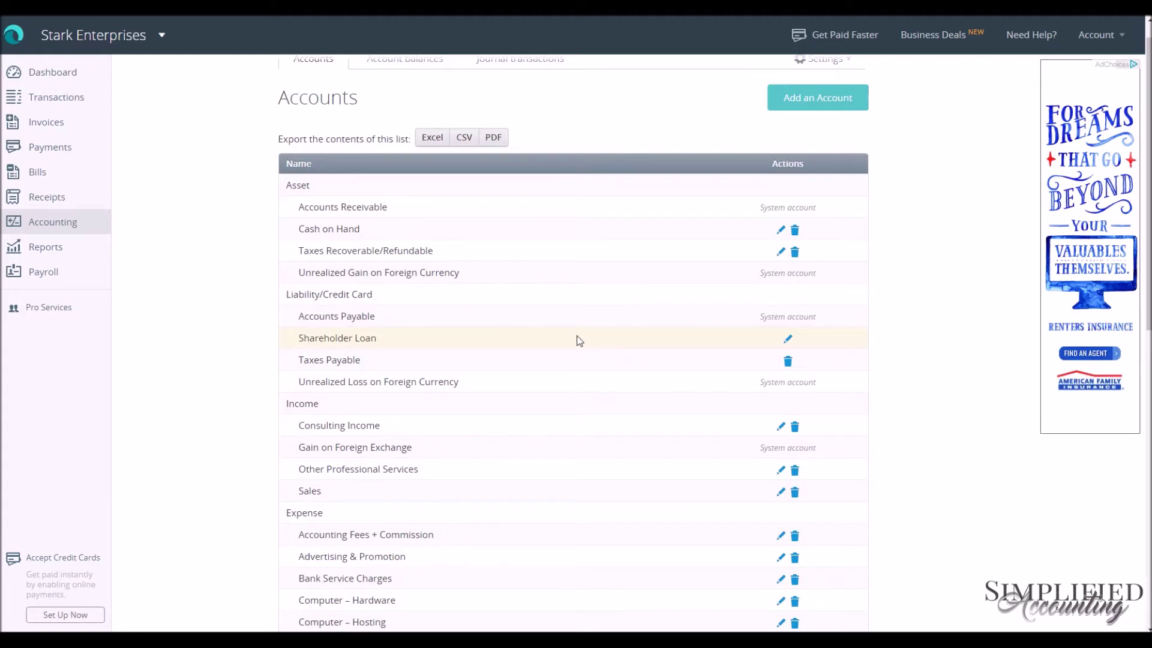
{"action": "scroll", "coordinate": [579, 340], "scroll_direction": "down", "scroll_amount": 1}
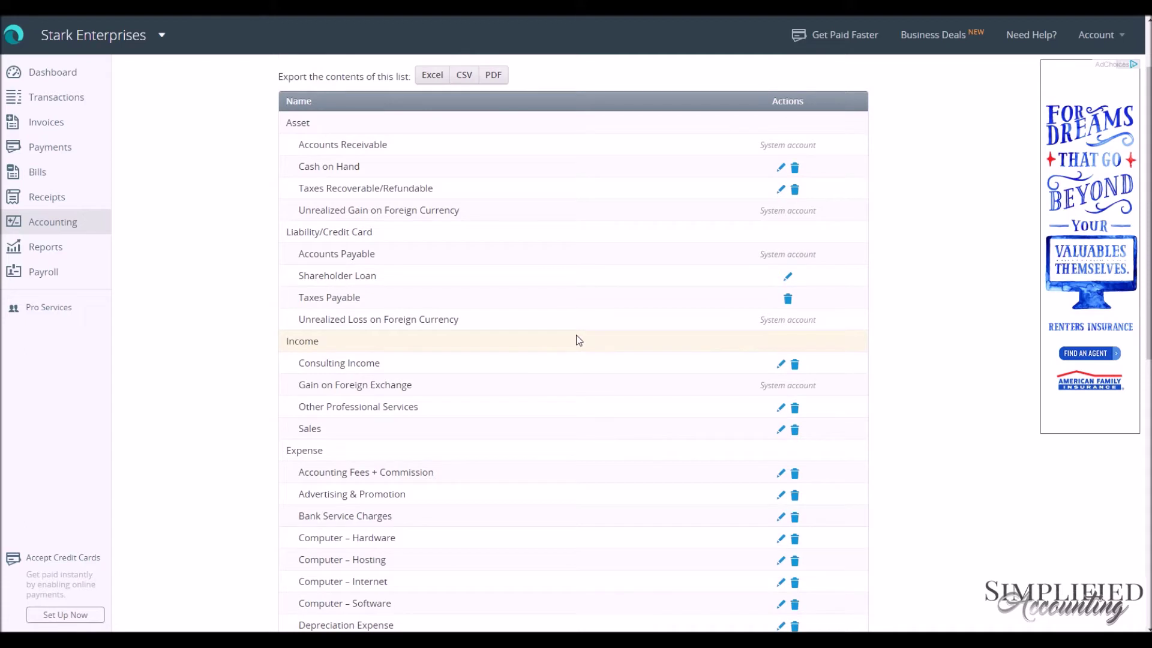
{"action": "scroll", "coordinate": [578, 340], "scroll_direction": "down", "scroll_amount": 1}
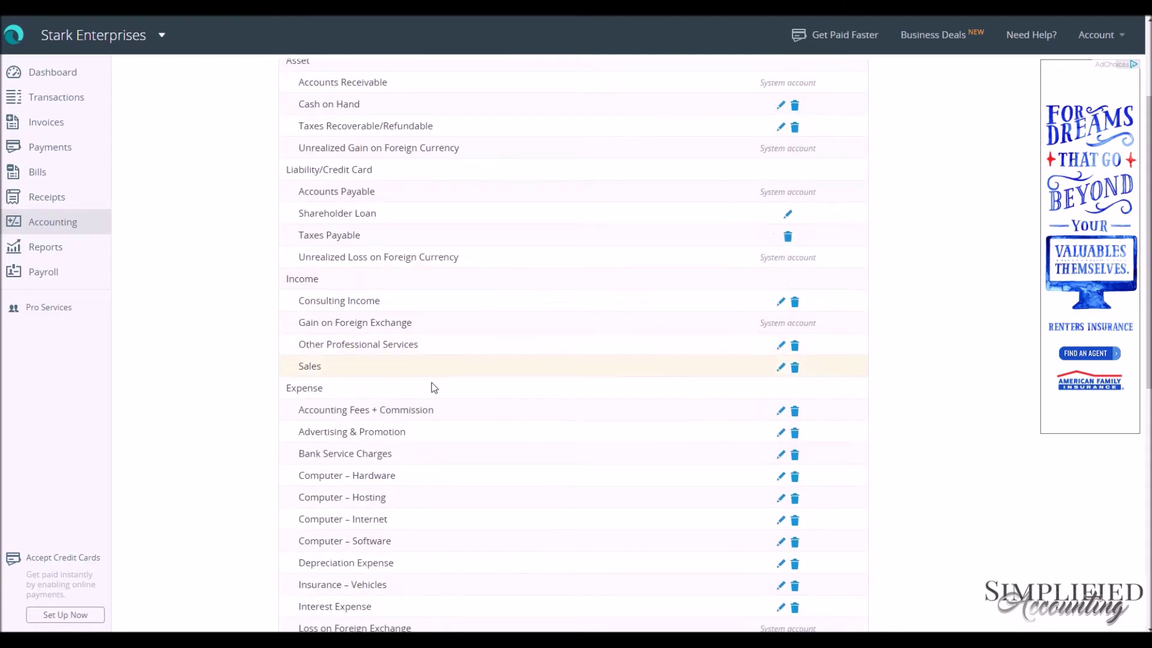